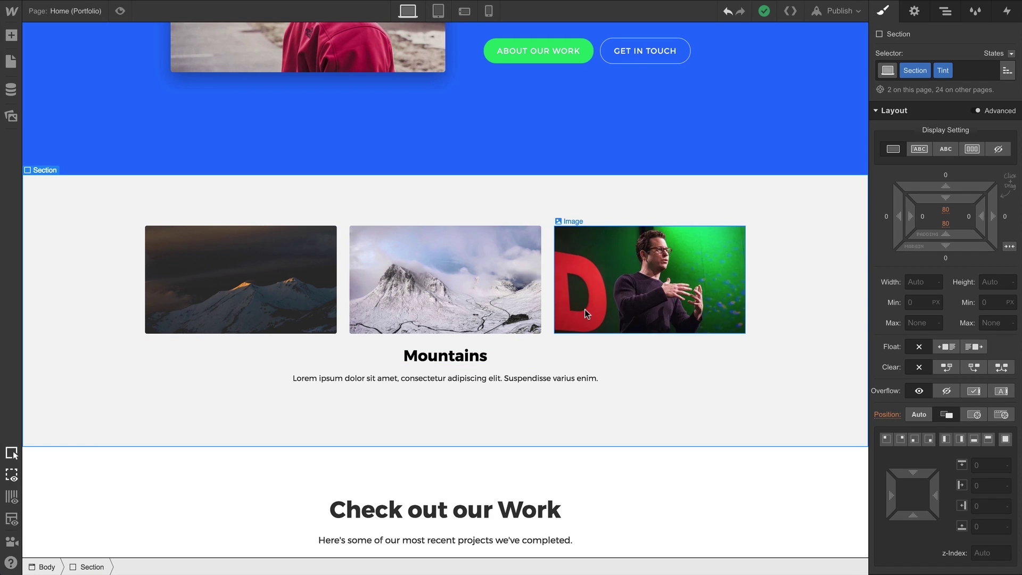
- Move the Mountains heading and its description text into the first lightbox link, below the mountain image
click(248, 282)
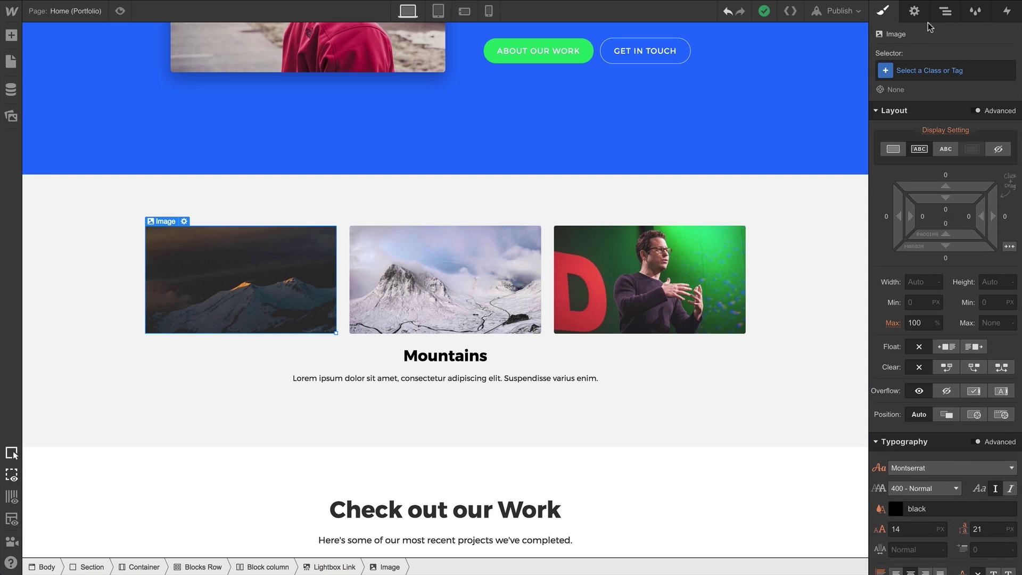
click(945, 13)
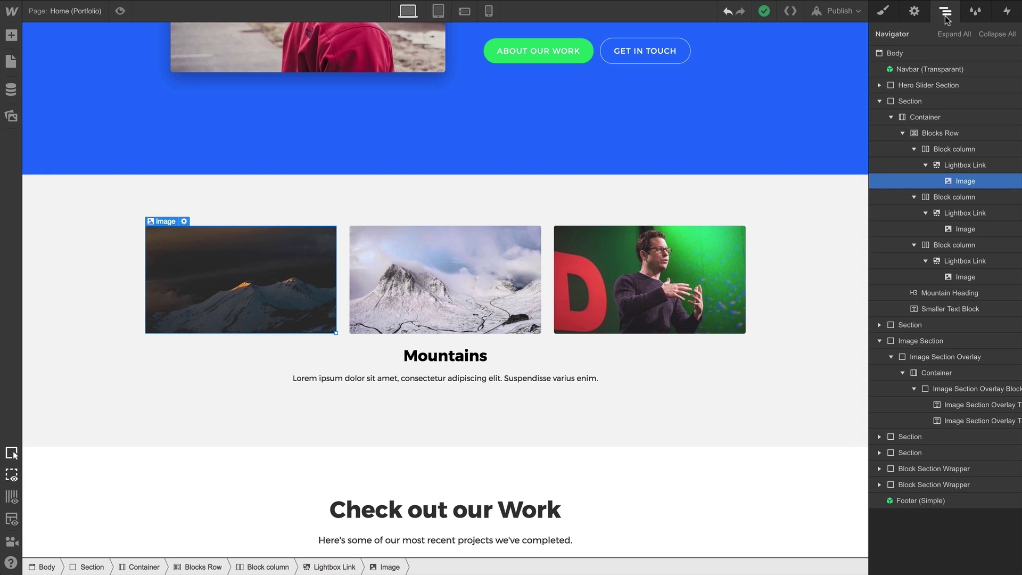
click(953, 170)
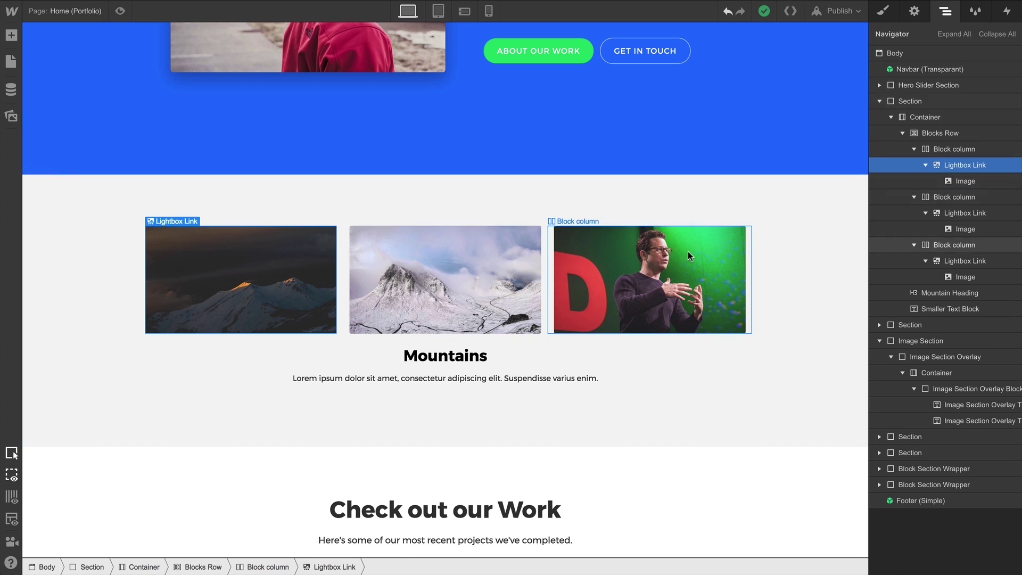
click(450, 355)
drag(400, 354, 312, 324)
drag(366, 391, 282, 363)
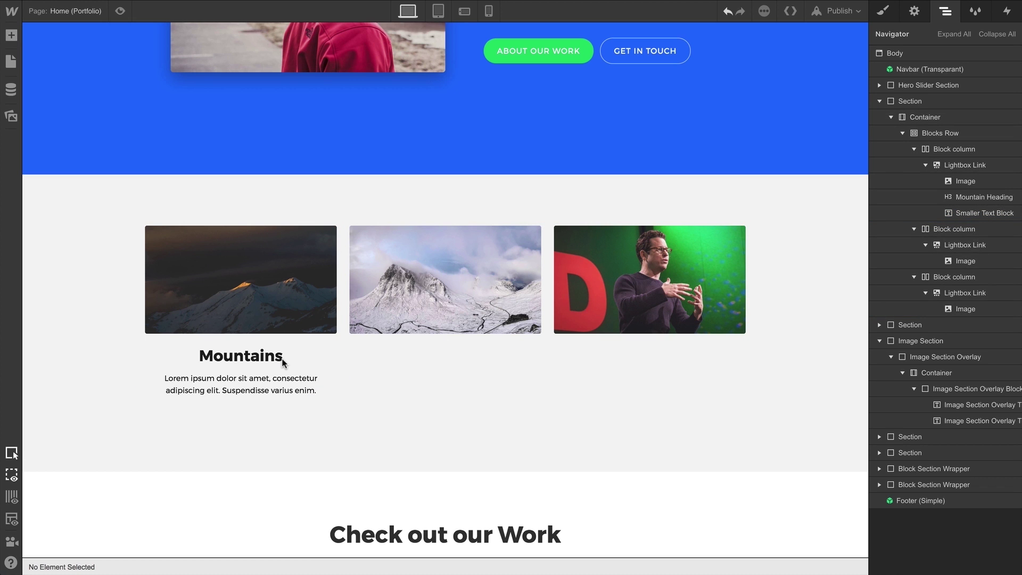
click(315, 345)
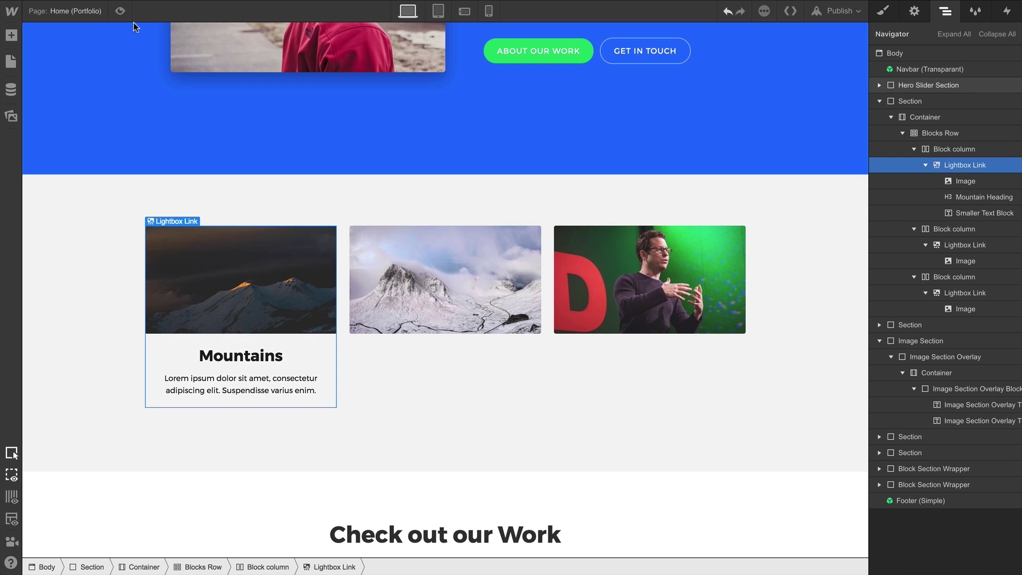
- Preview the page and open the first mountain image enlarged in its lightbox
click(121, 10)
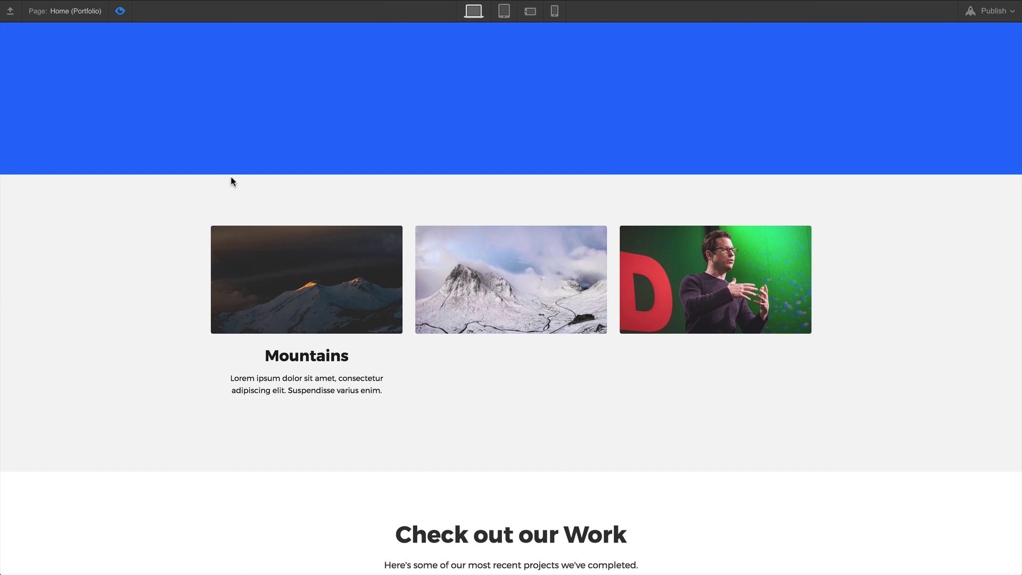
click(368, 353)
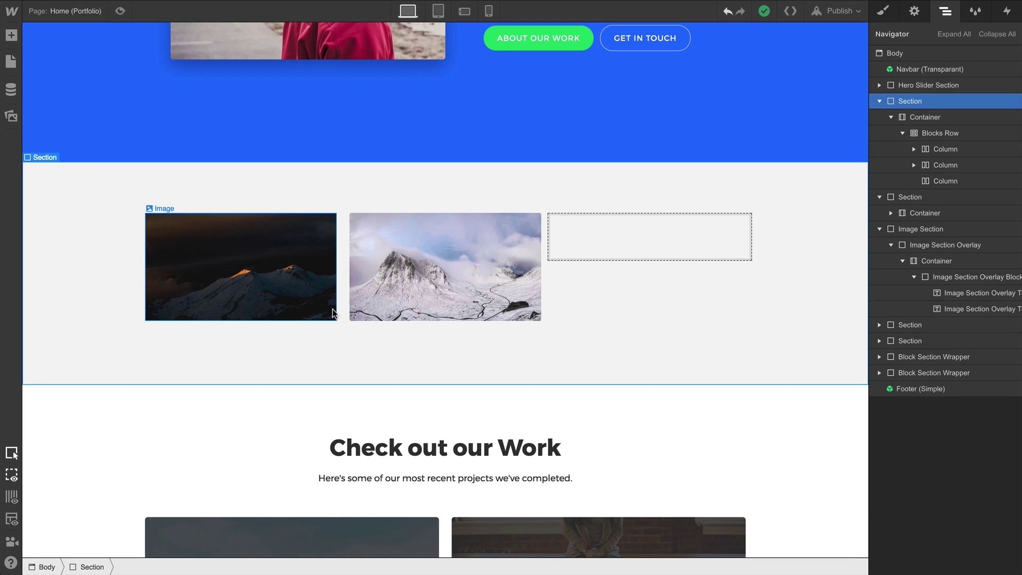
- Inspect the Blocks Row's three columns, expanding the first two to show their Lightbox Links
click(337, 308)
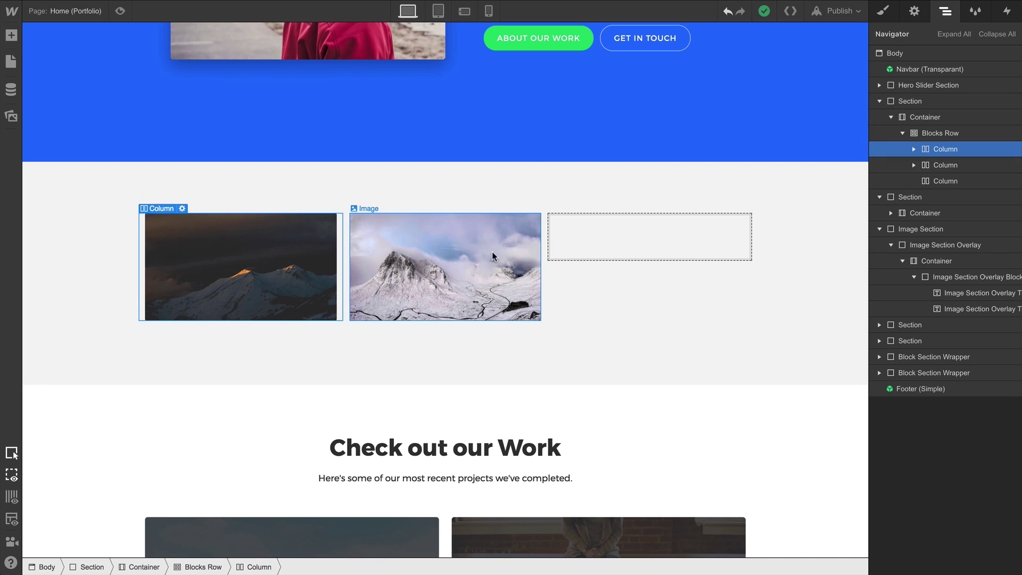
click(927, 134)
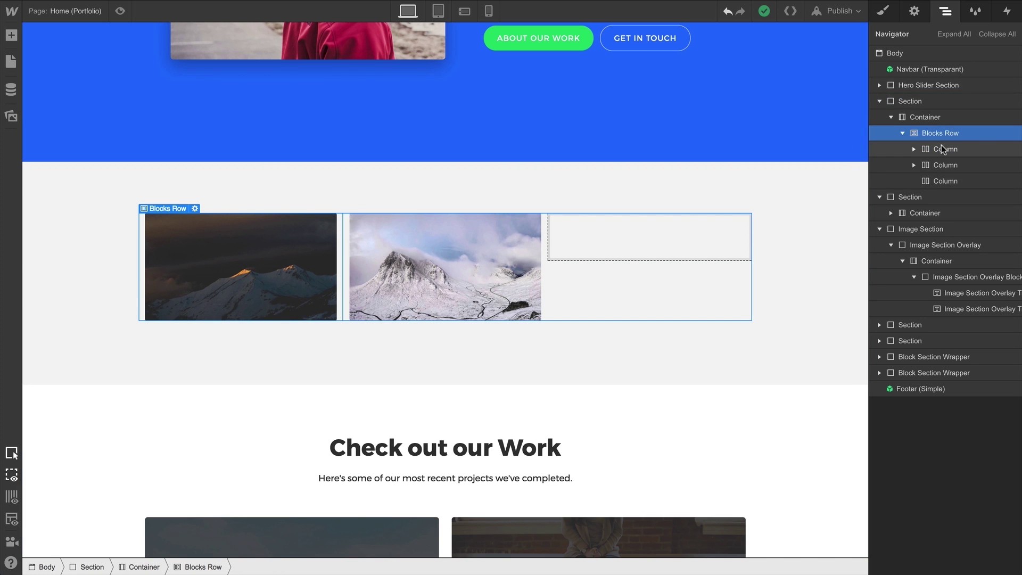
click(942, 149)
click(948, 165)
click(952, 177)
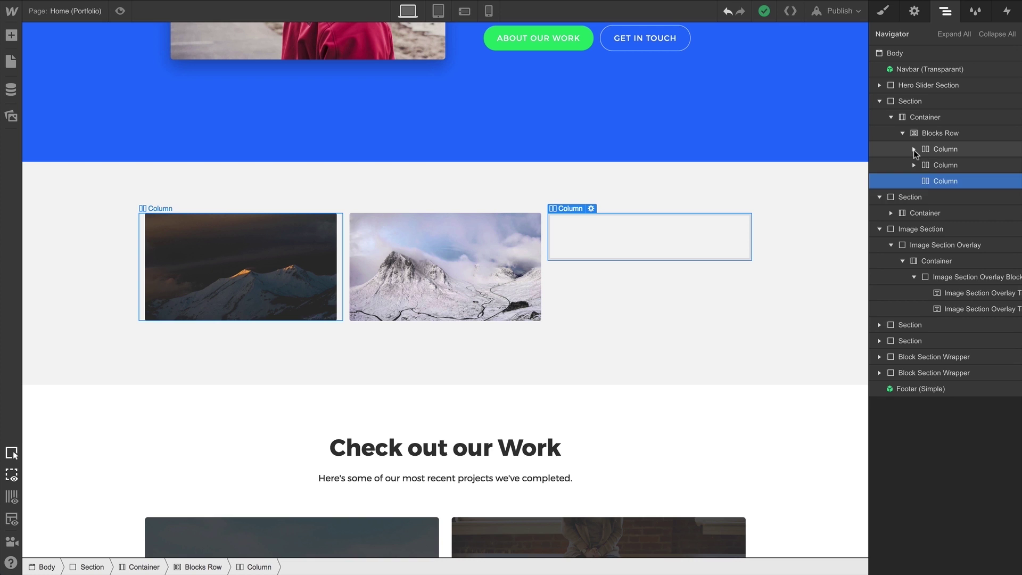
click(913, 149)
click(914, 181)
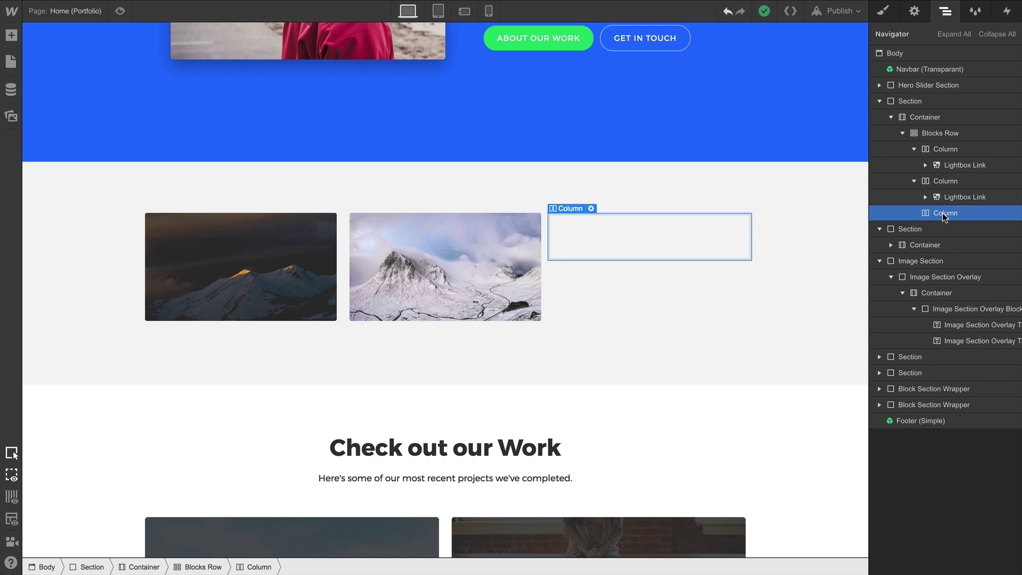
- Add a Lightbox Link to the empty third column and select its placeholder image
click(10, 35)
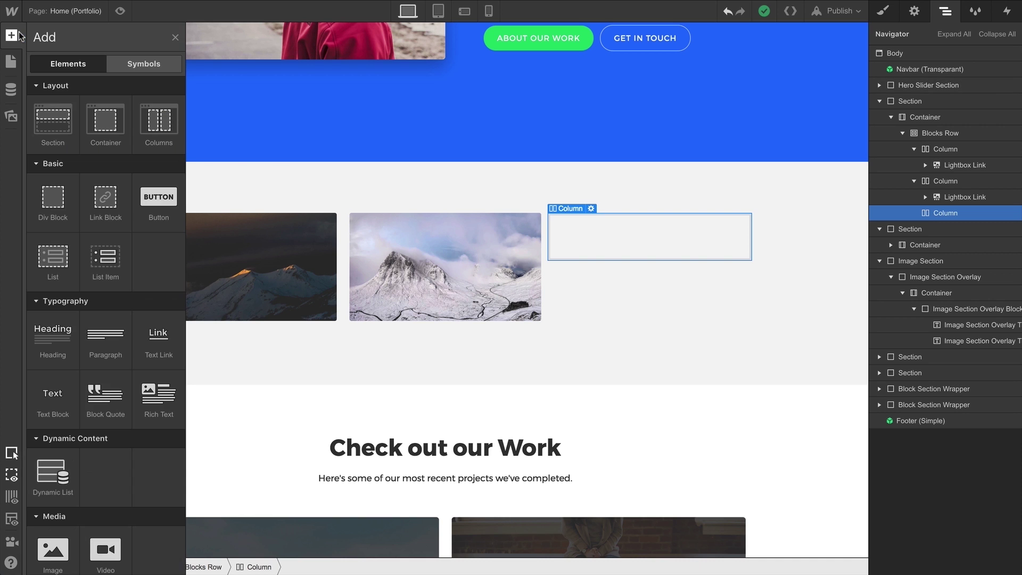
scroll(105, 430, down, 9)
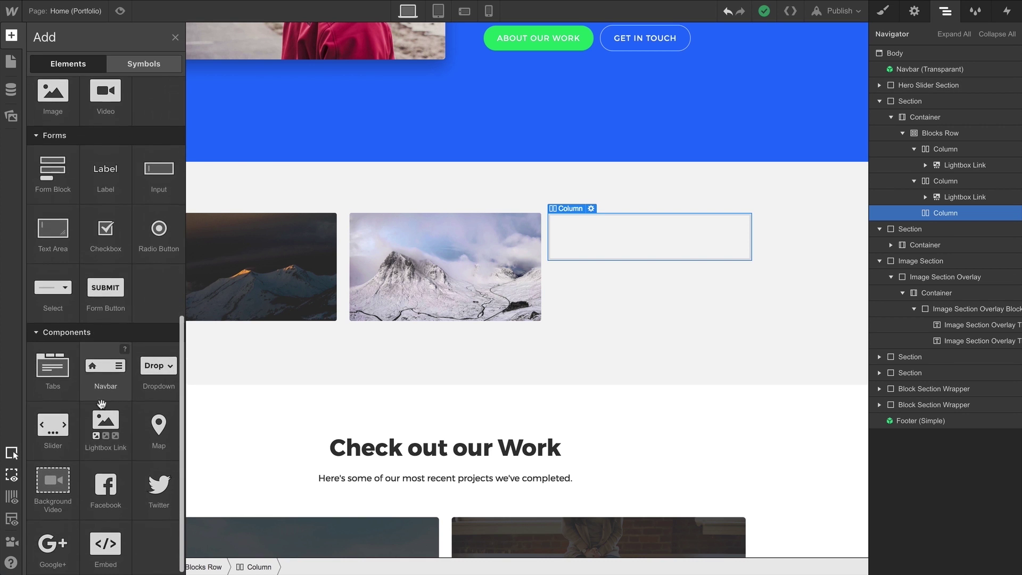
drag(105, 430, 608, 238)
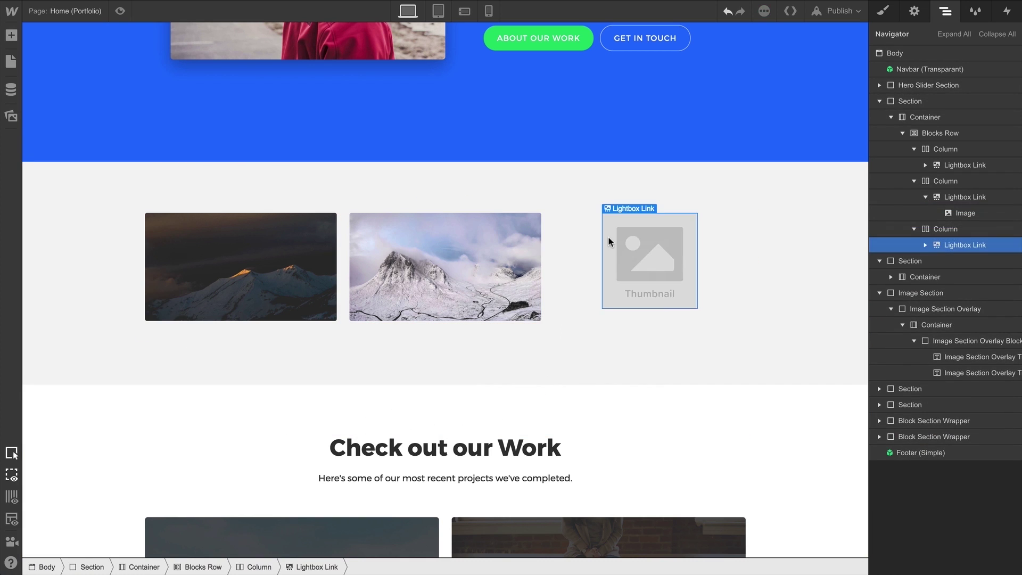
click(925, 245)
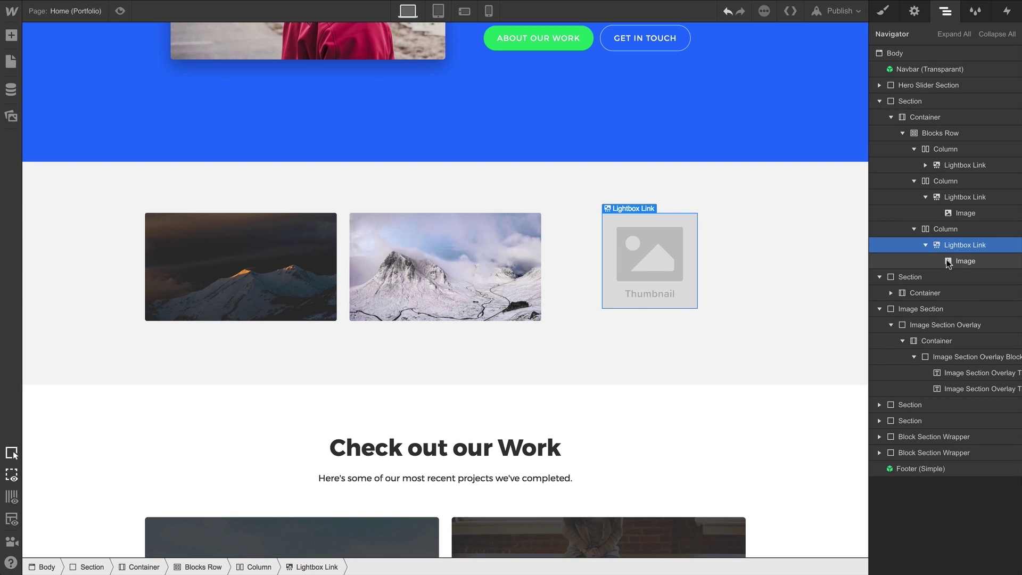
click(949, 261)
- Replace the placeholder with the paraglider photo from the Asset Manager, resized to 328 px wide
click(642, 208)
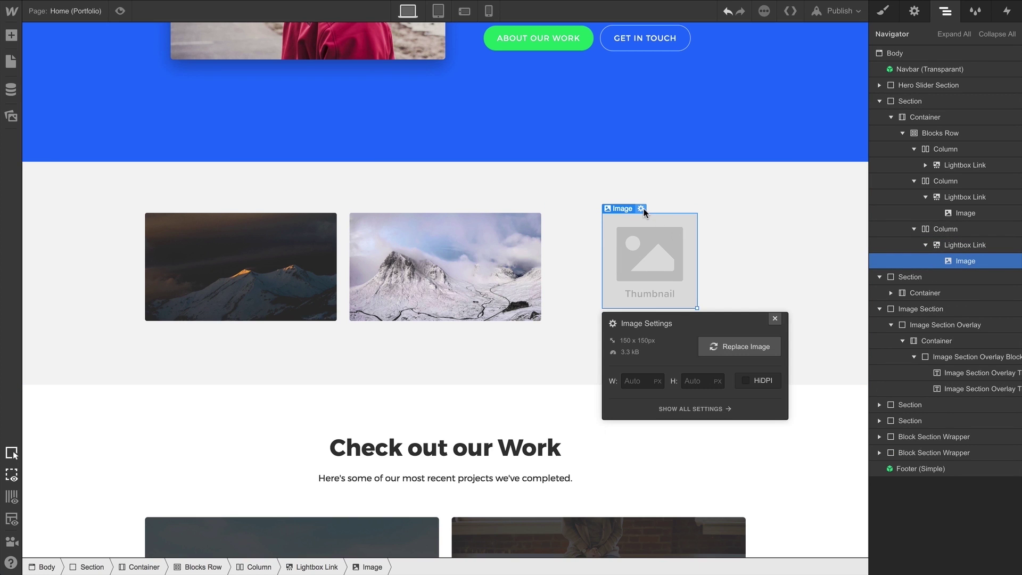
click(730, 348)
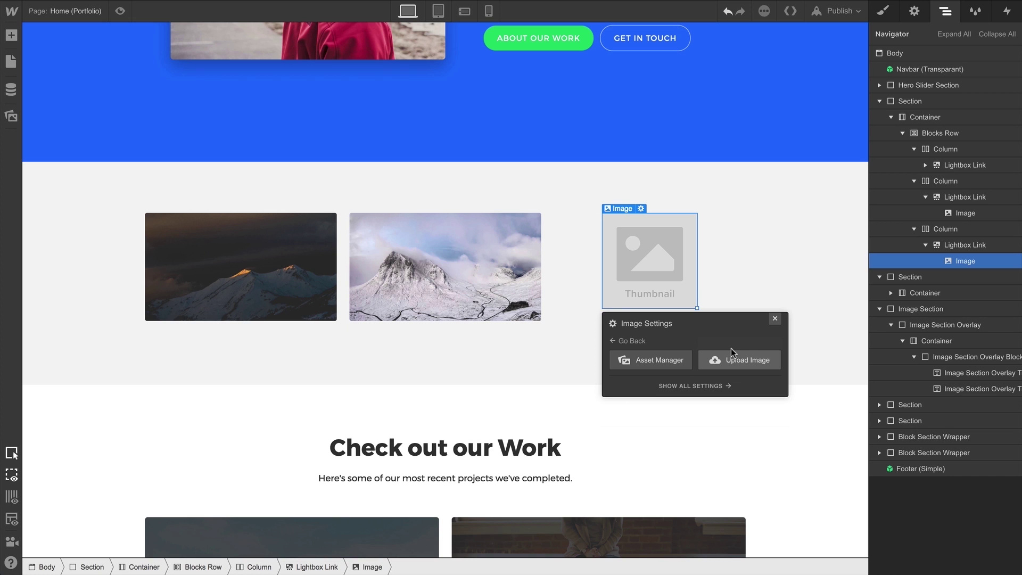
click(679, 361)
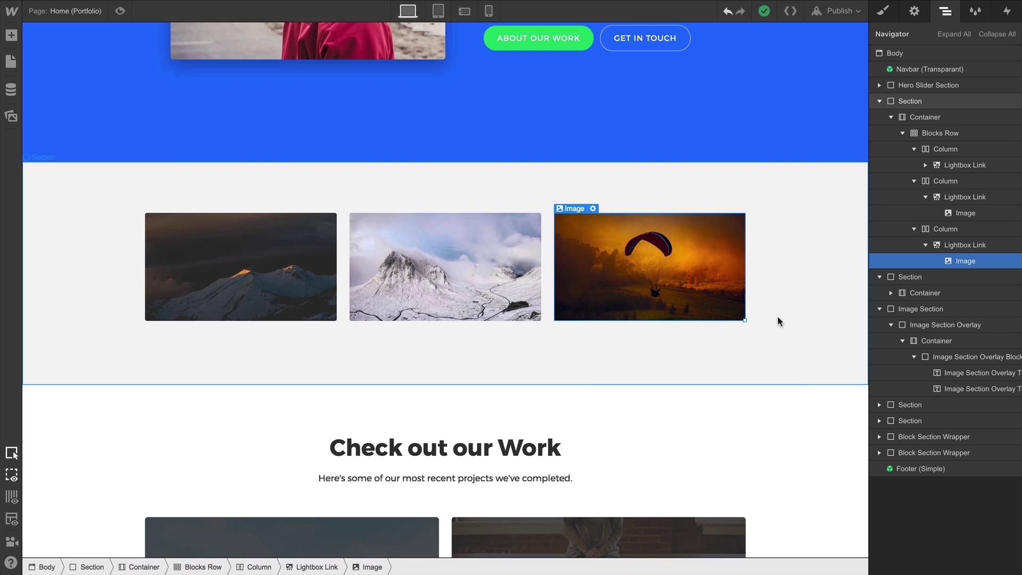
mouse_move(744, 319)
mouse_down()
mouse_move(672, 254)
mouse_move(758, 326)
mouse_move(745, 321)
mouse_up()
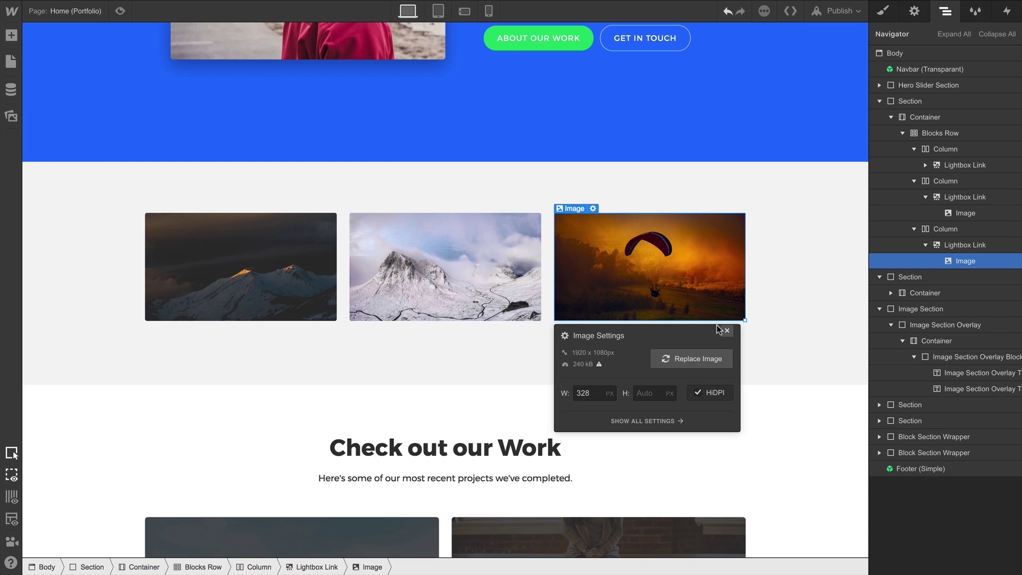
- Select the paraglider image inside the Lightbox Link and bring up its Lightbox Settings
click(710, 358)
click(914, 12)
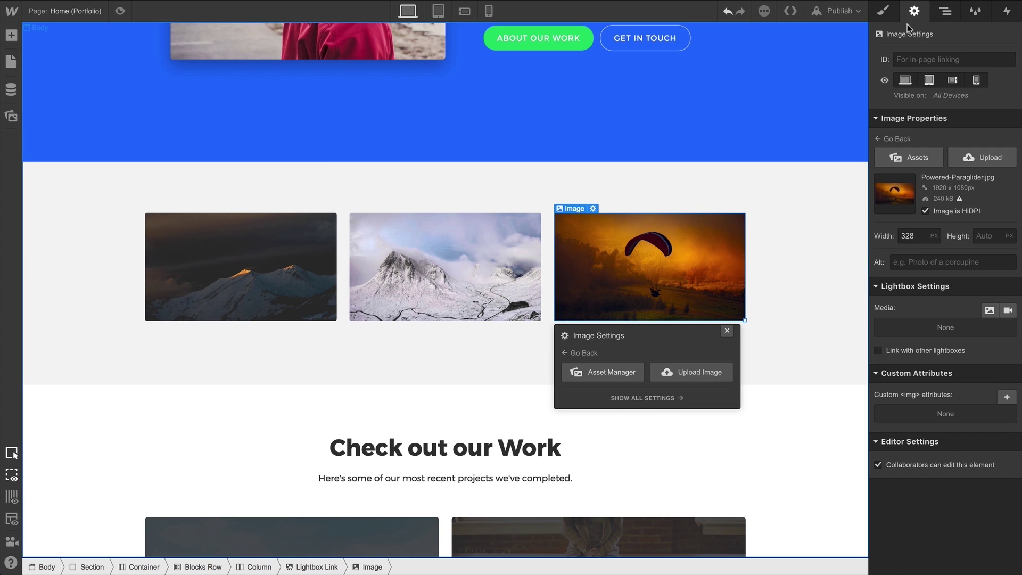
click(919, 262)
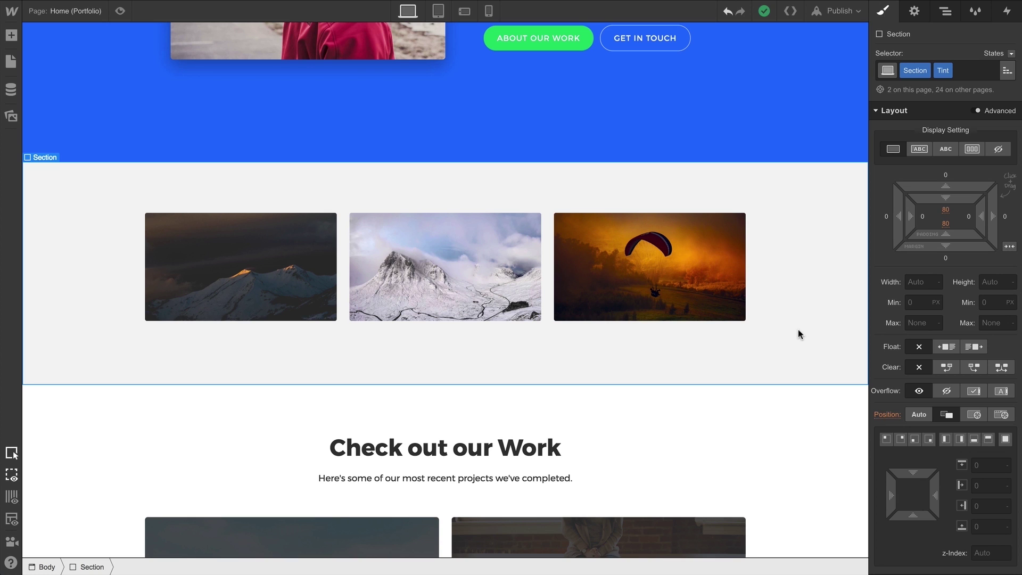
click(722, 312)
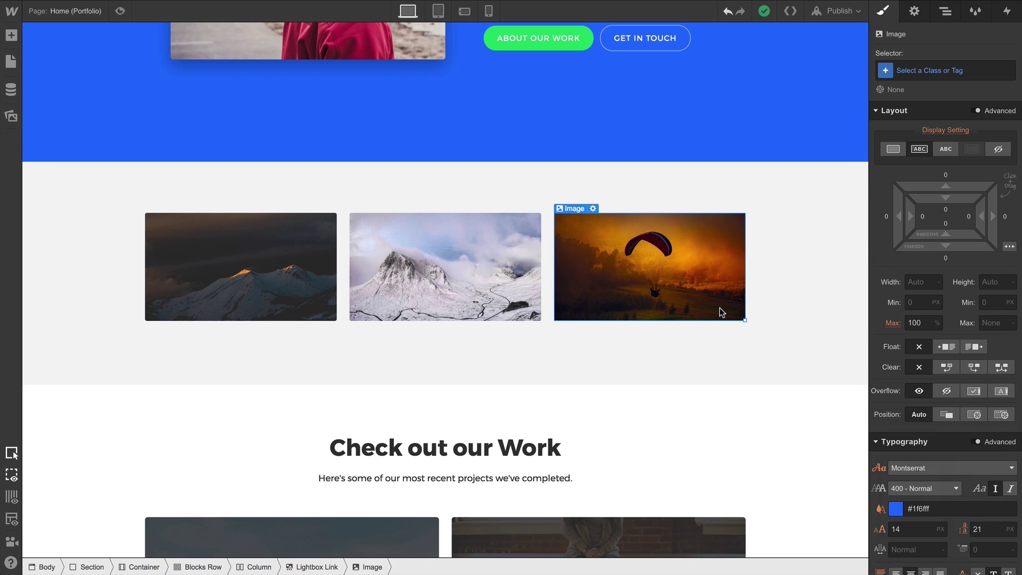
click(914, 12)
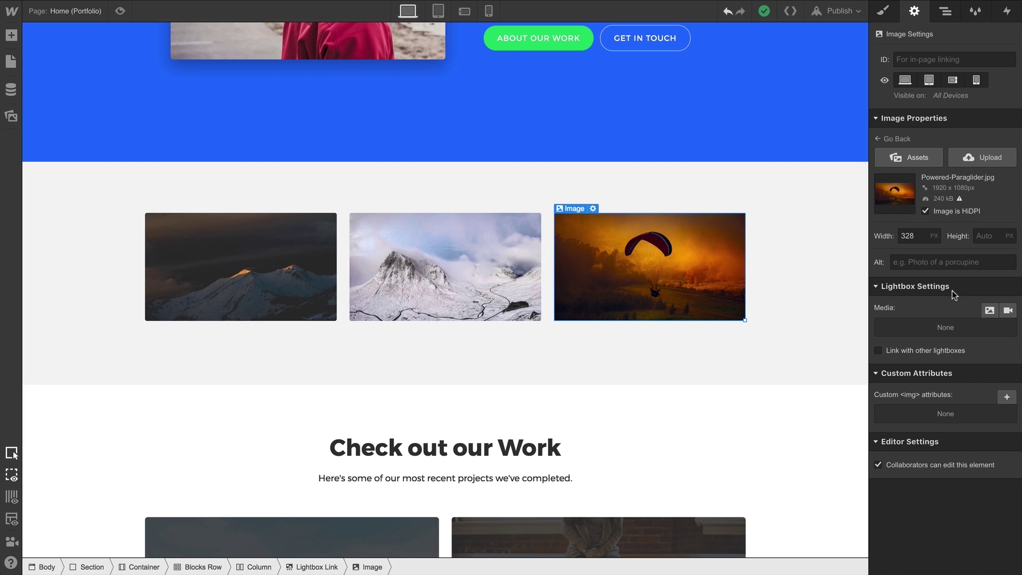
- Set the paraglider lightbox's media to the image Powered-Paraglider.jpg from Assets
click(1008, 312)
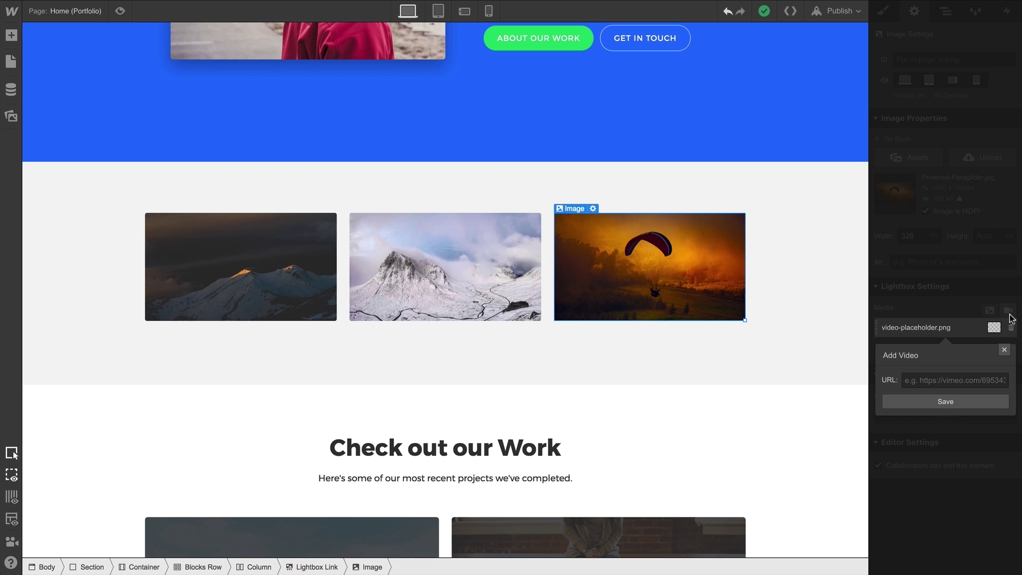
click(1004, 349)
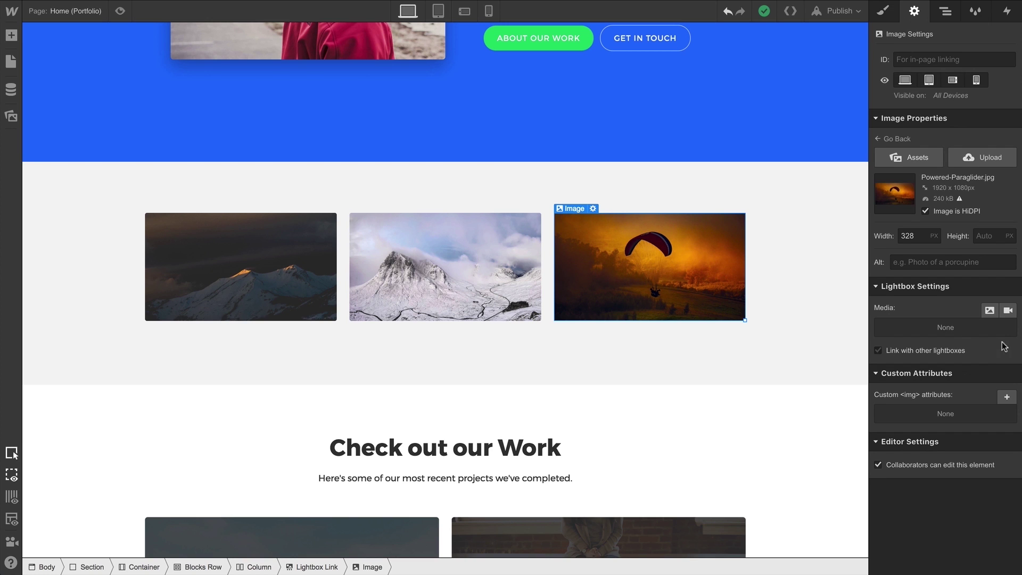
click(990, 311)
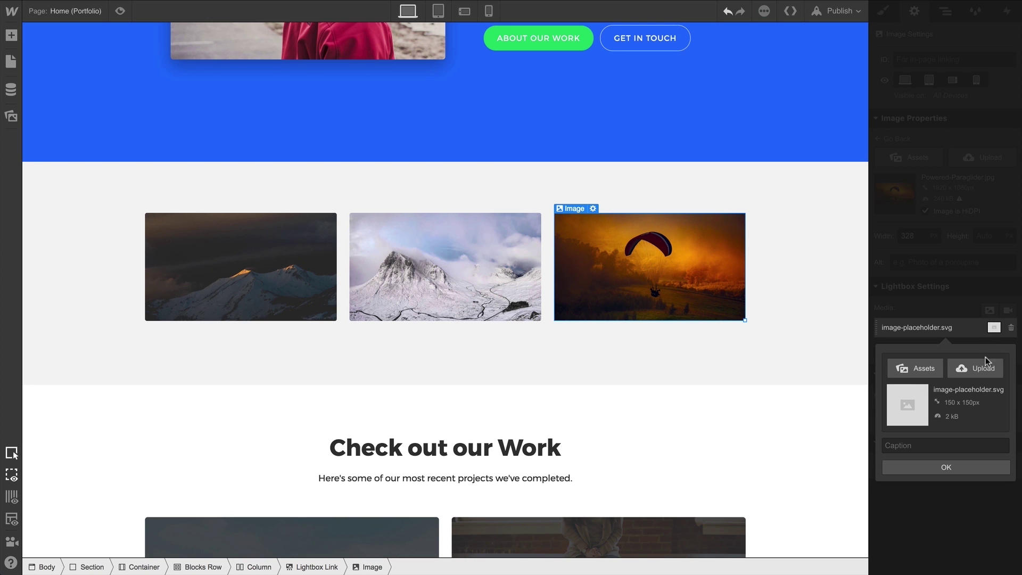
click(911, 369)
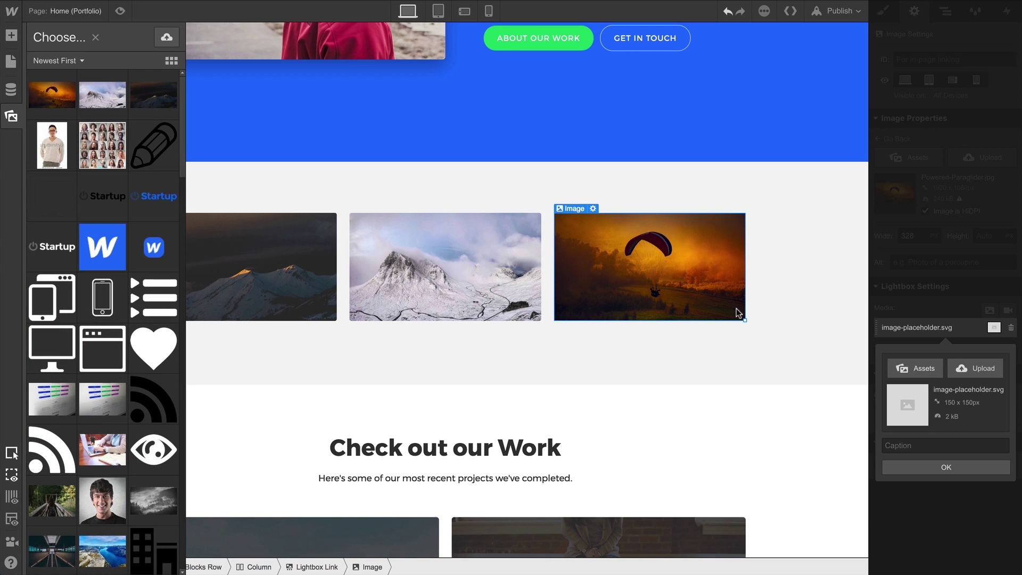
click(49, 94)
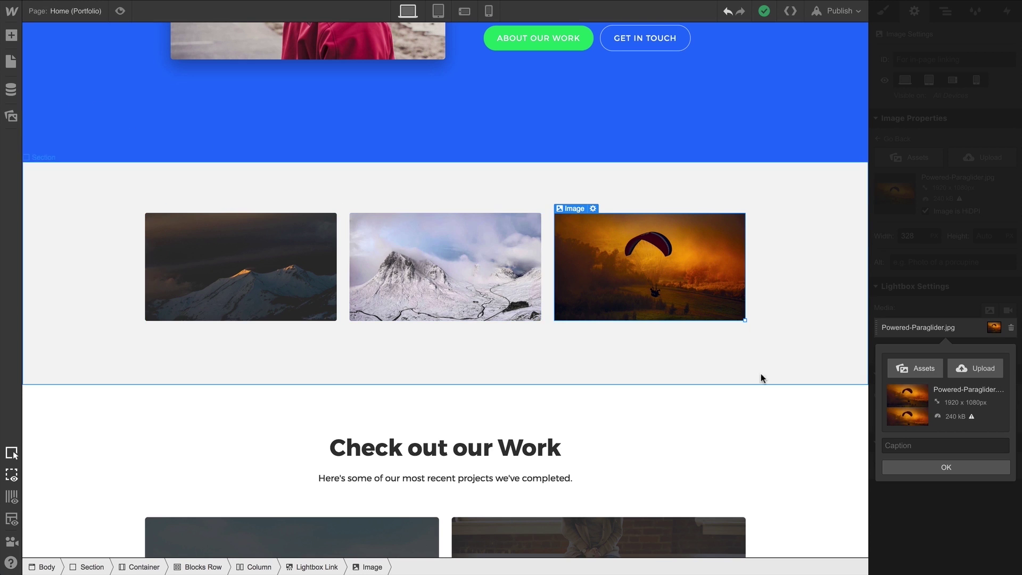
- Caption the lightbox image 'Powered paraglider during sunset', confirm, and preview the page
click(886, 445)
text(Powered paraglider during sunset)
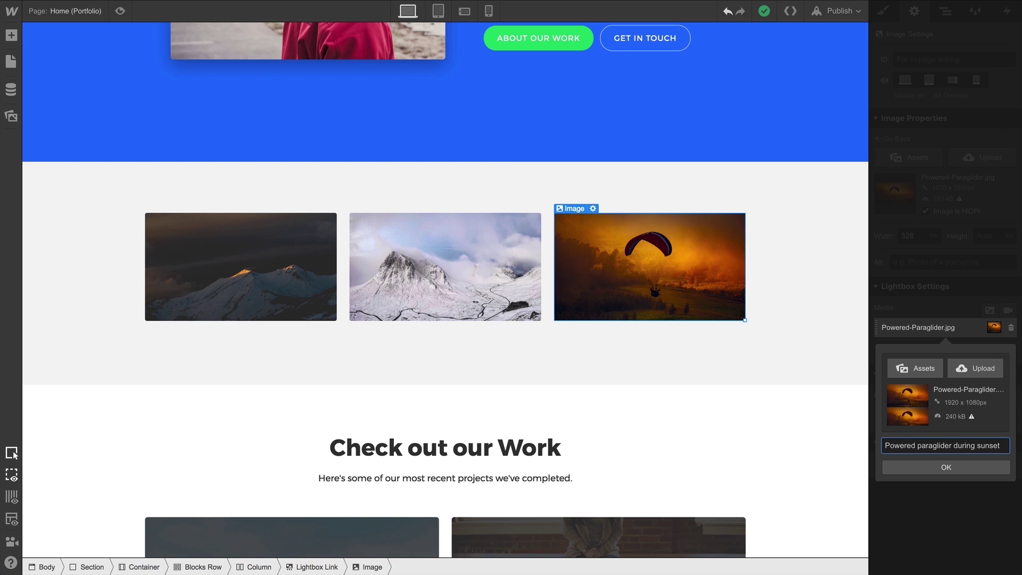
click(901, 469)
click(120, 11)
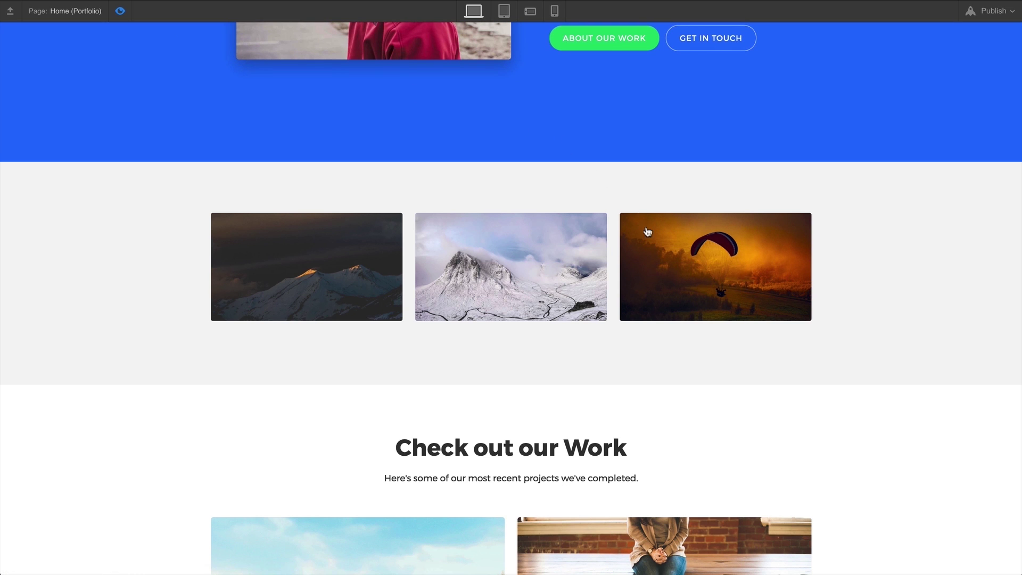
- Test the paraglider and mountain lightboxes, paging between the mountain photos with the arrows
click(690, 289)
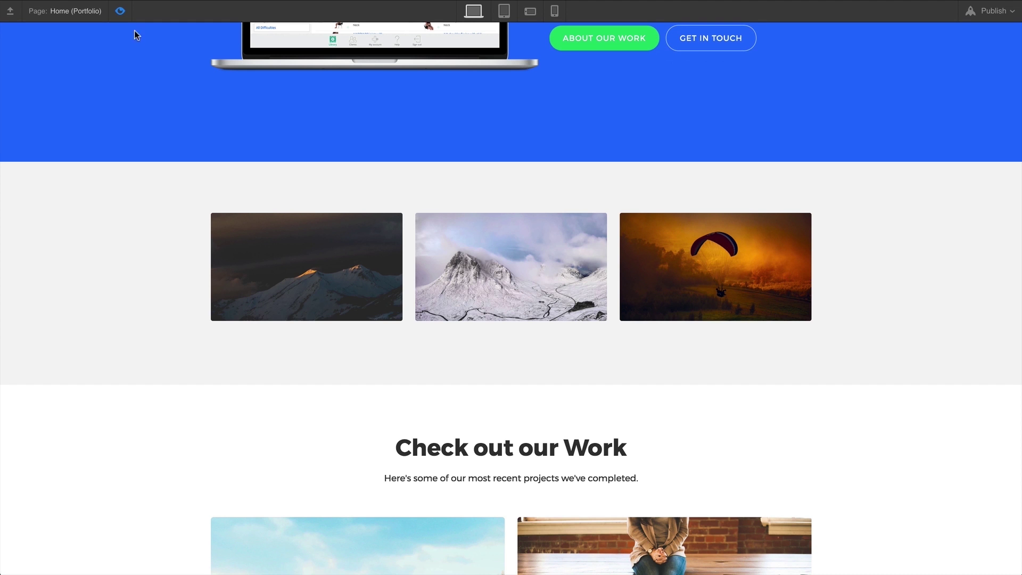
click(350, 245)
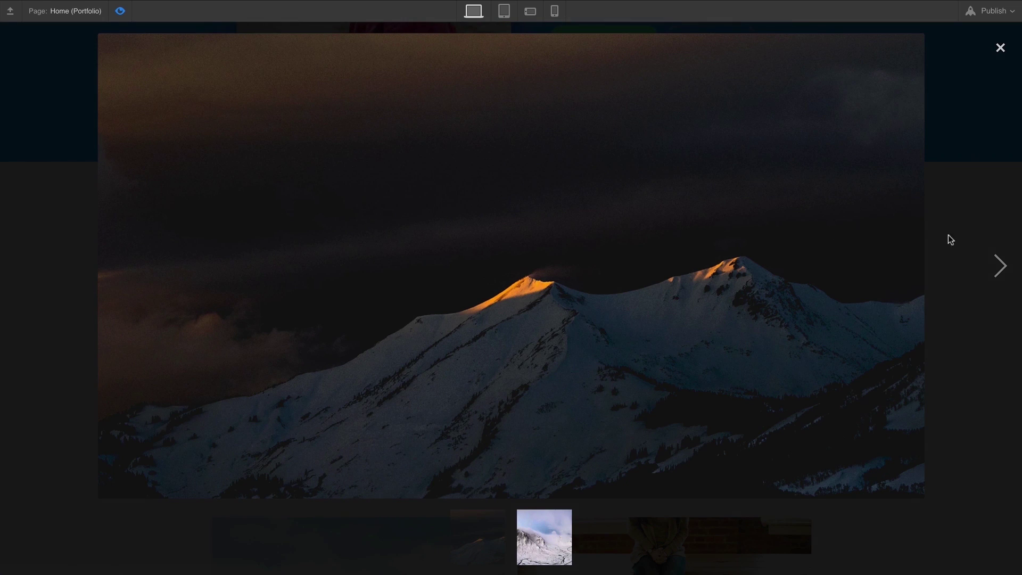
click(1000, 266)
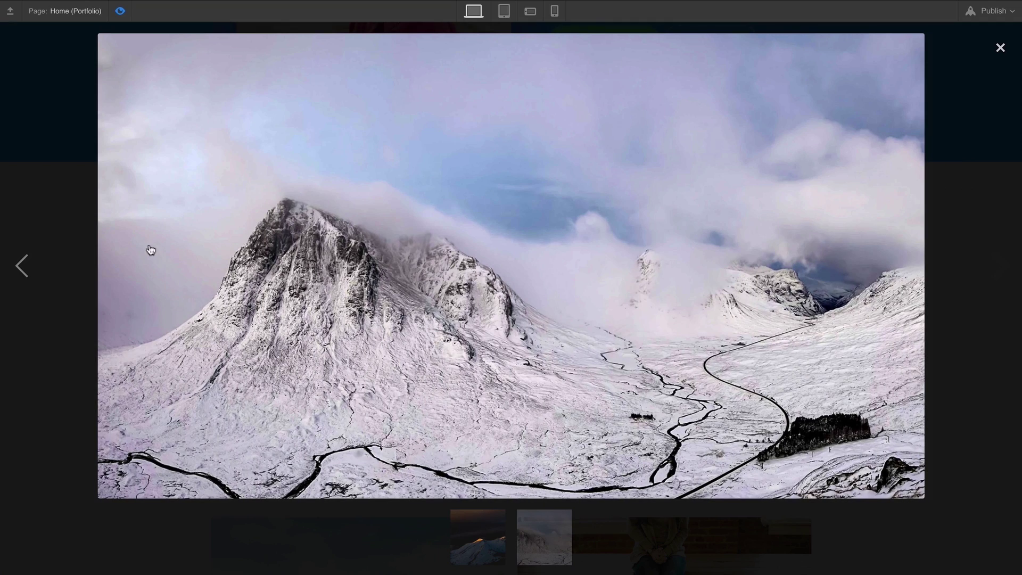
click(28, 265)
- Switch between the mountain photos via thumbnails, then close the lightbox and exit preview
click(543, 538)
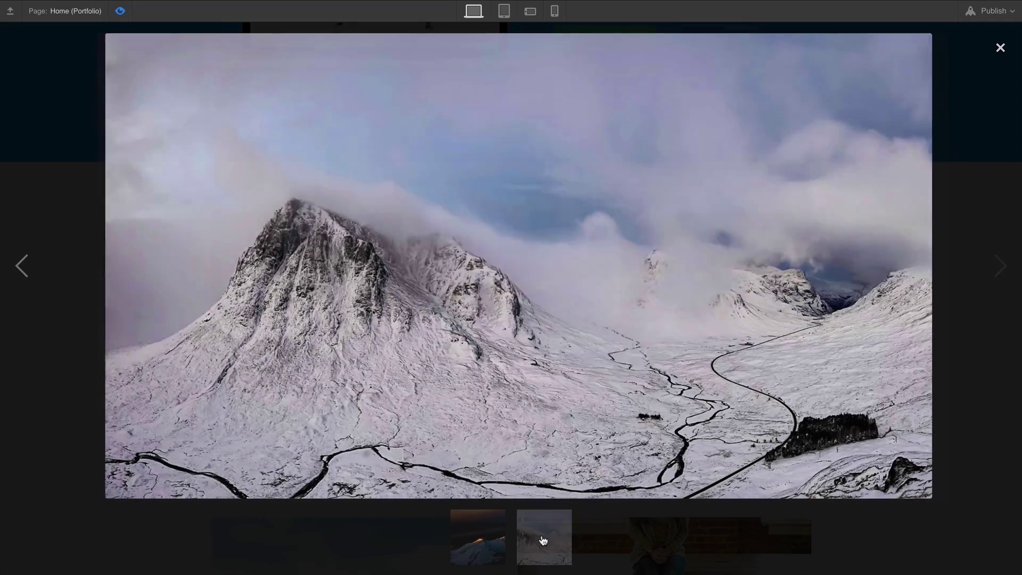
click(495, 542)
click(543, 543)
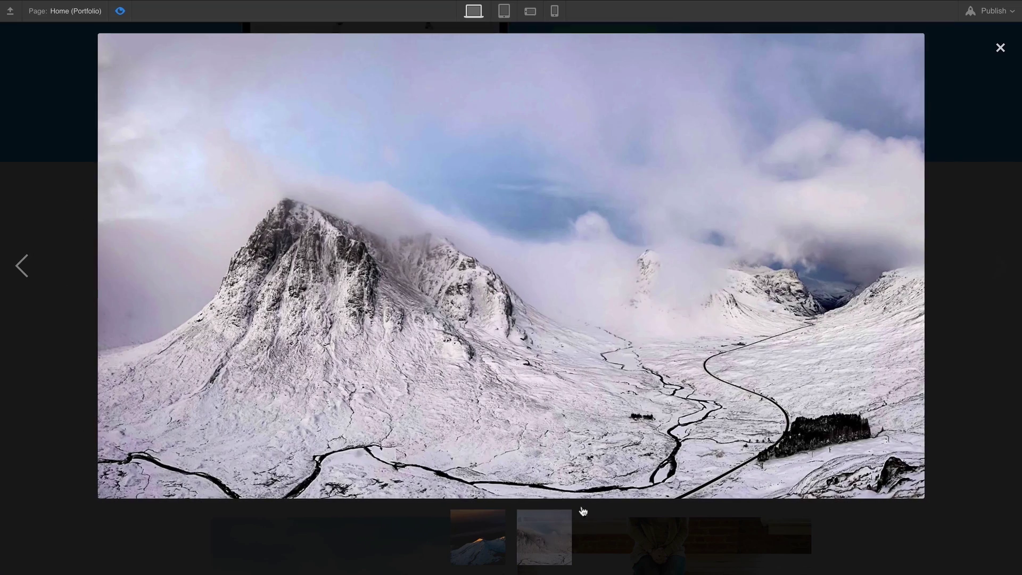
click(999, 49)
key(super+shift+p)
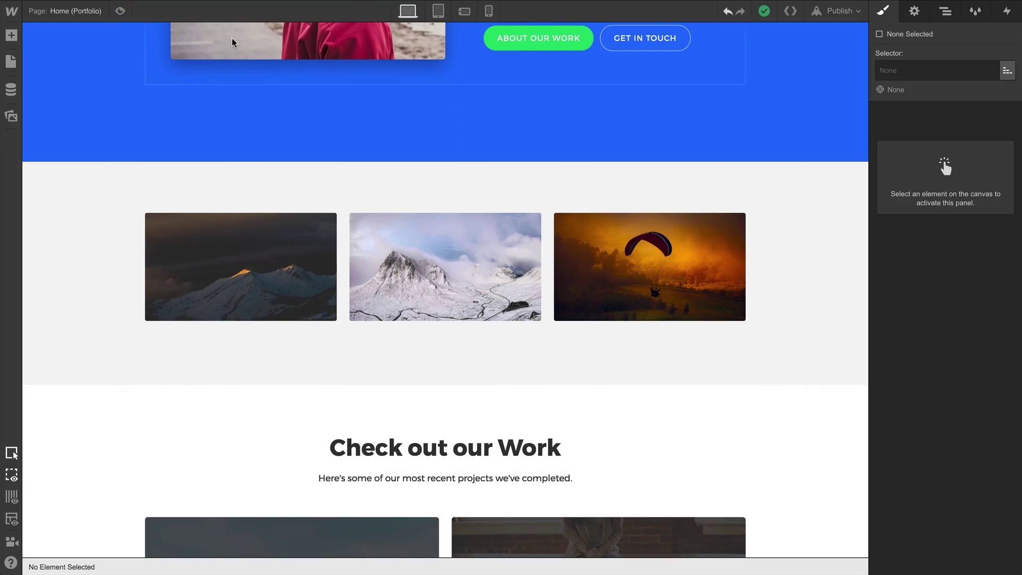
- Turn on 'Link with other lightboxes' in the paraglider image's settings
click(618, 252)
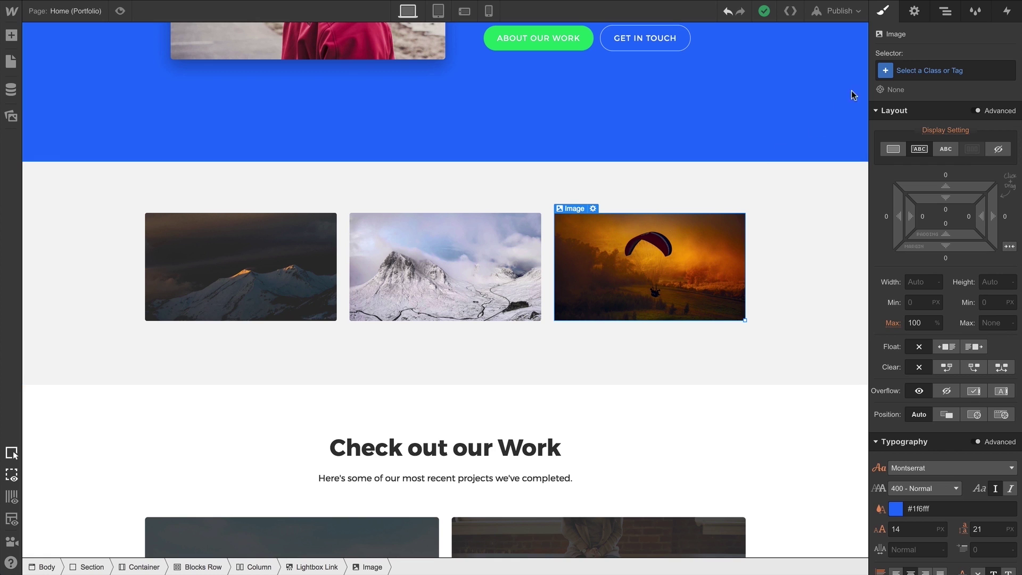
click(914, 19)
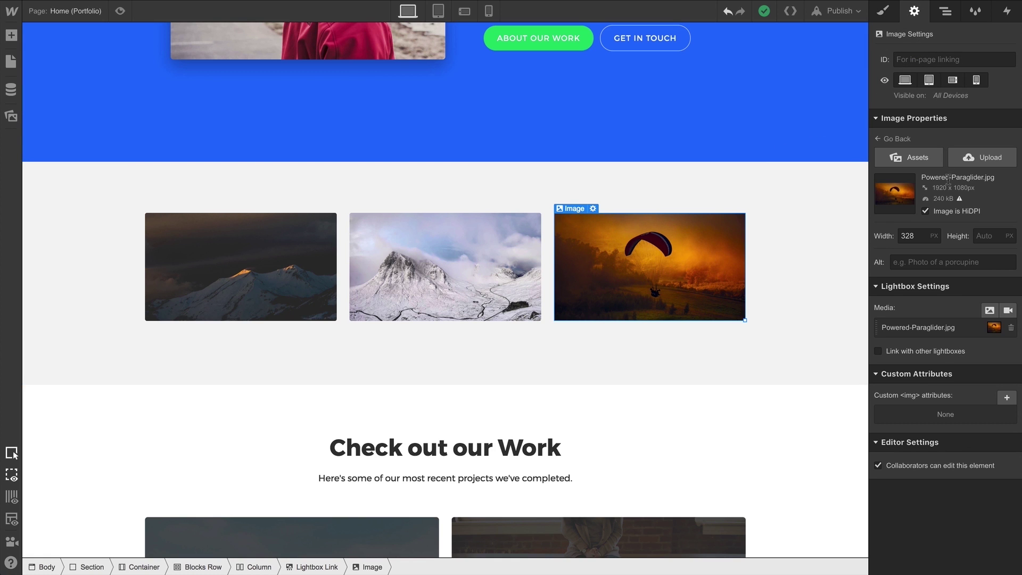
click(945, 353)
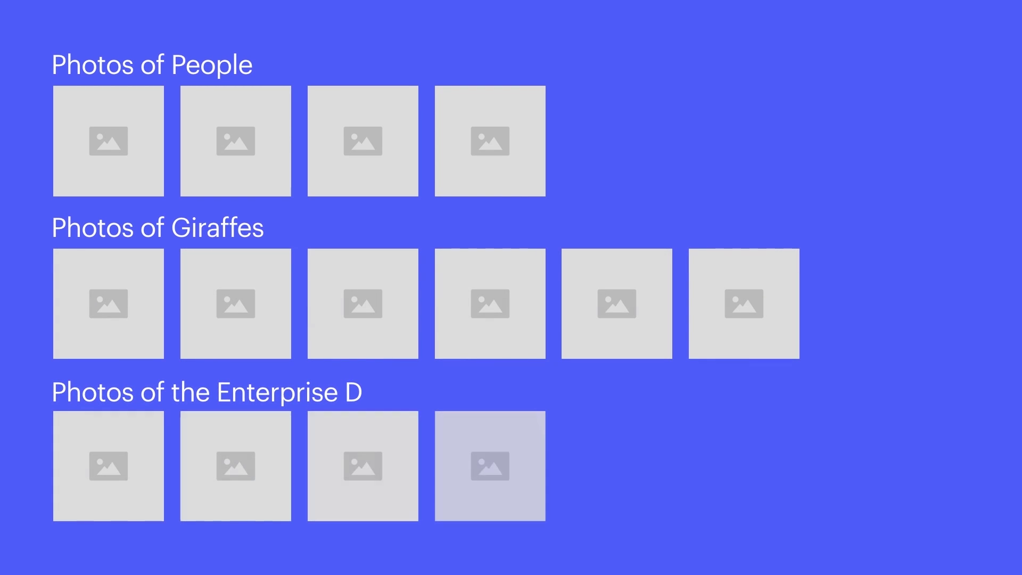
- Name the paraglider's lightbox group 'Outdoors' and confirm both mountain images use that group
text(utdoors)
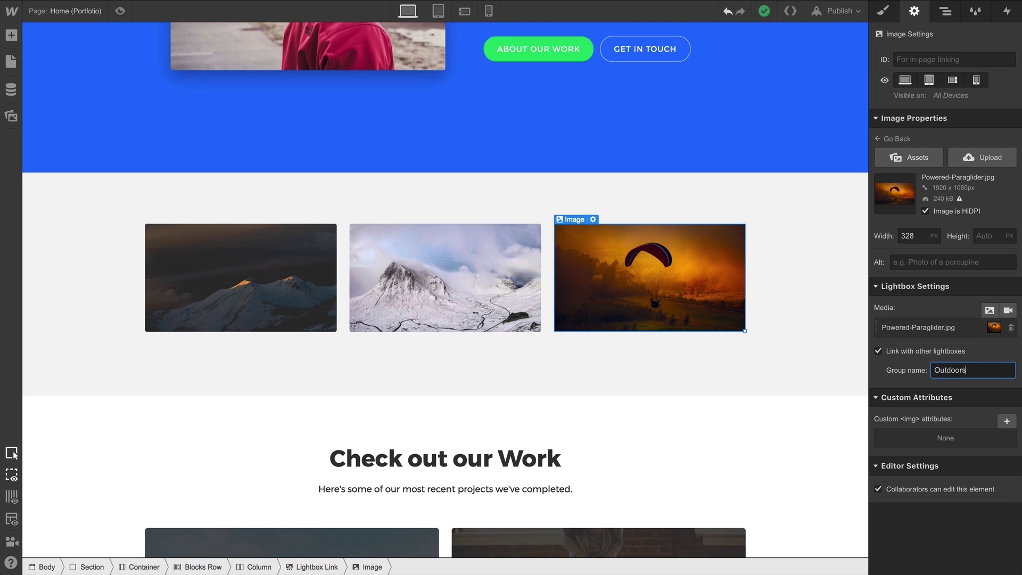
click(474, 289)
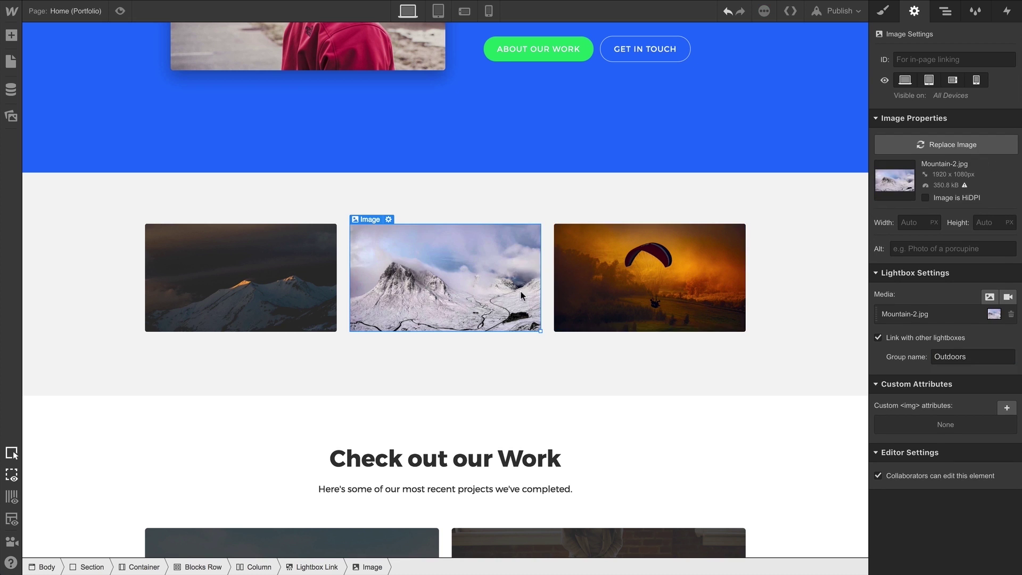
click(325, 292)
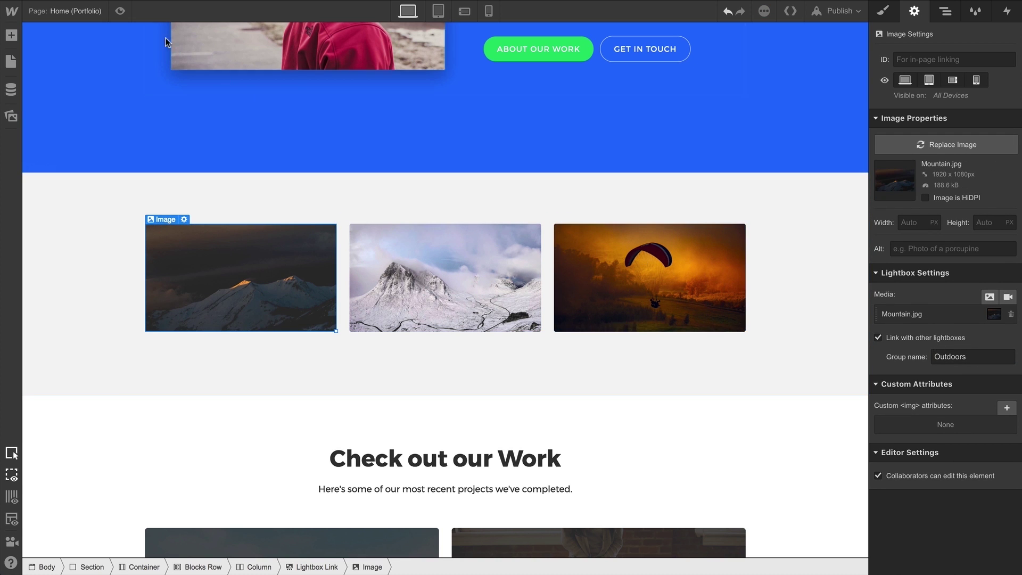
- Preview the page and page from the left mountain photo to the snowy valley photo
click(121, 12)
click(374, 241)
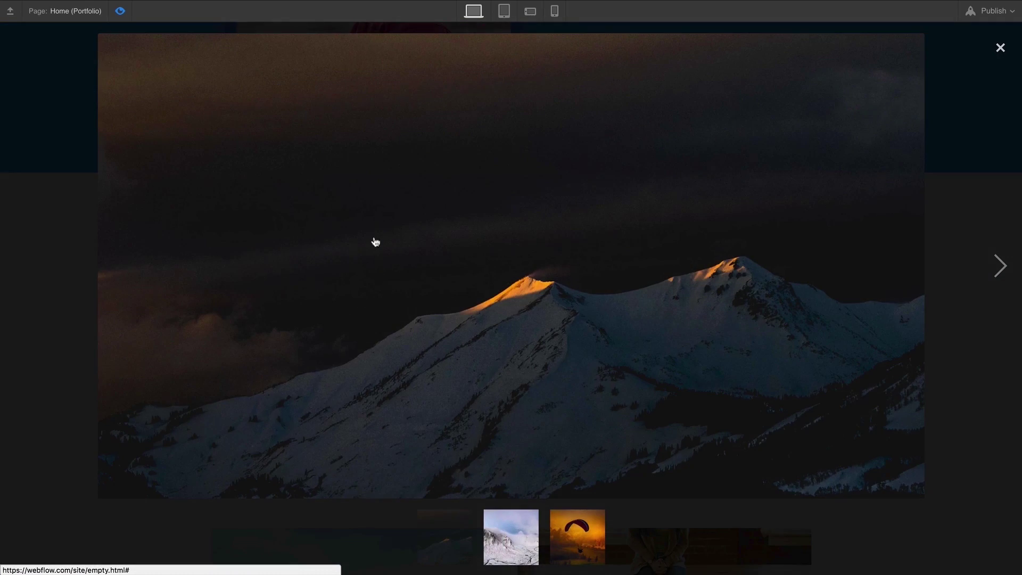
click(1003, 269)
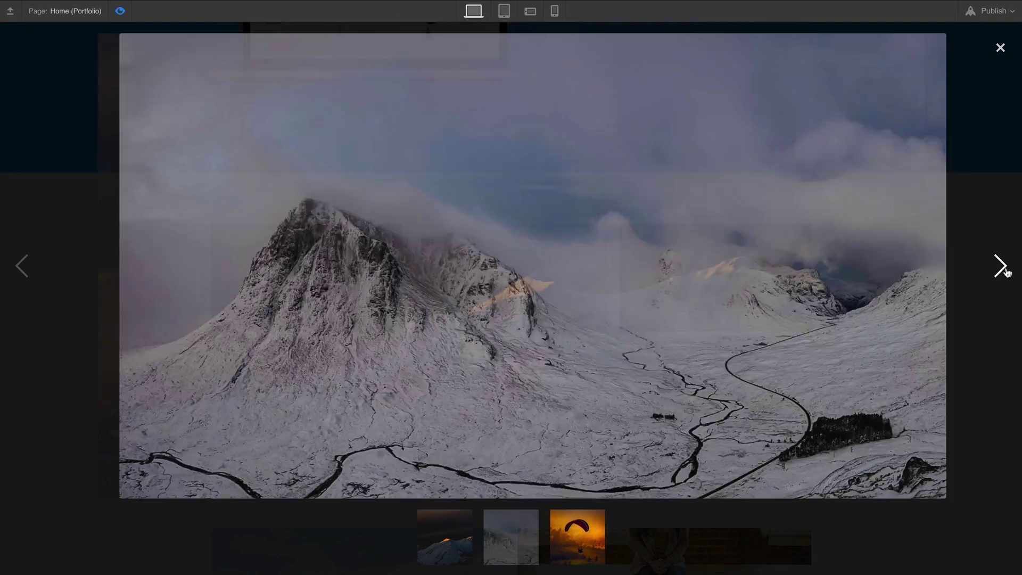